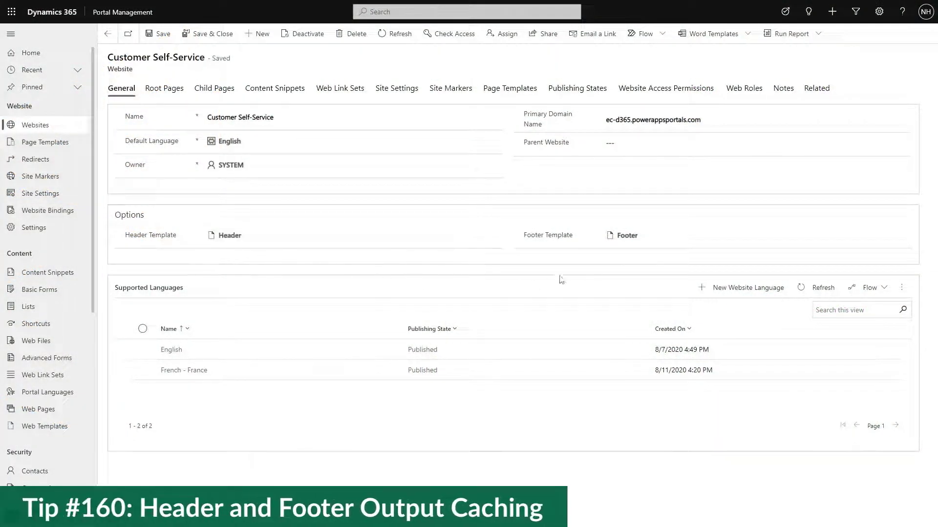
Open the Header web template from the Customer Self-Service website's Header Template lookup
click(229, 236)
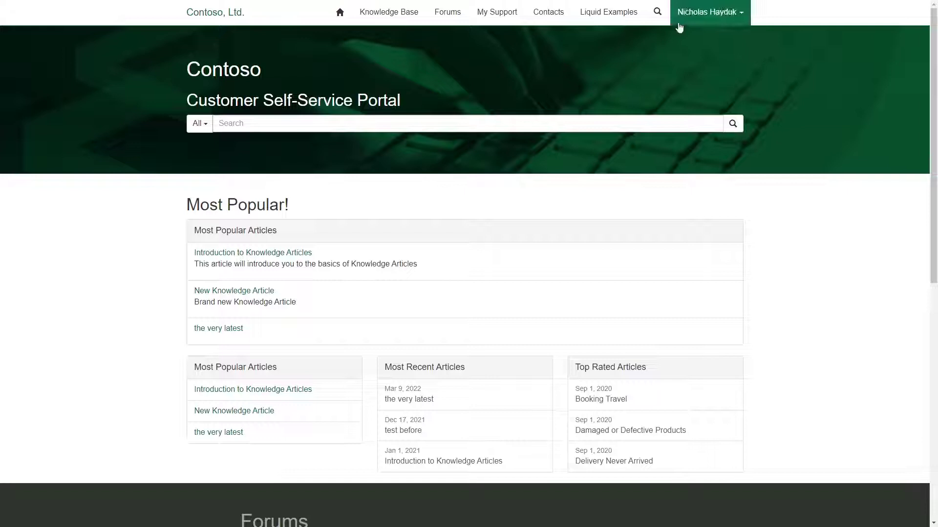
click(738, 22)
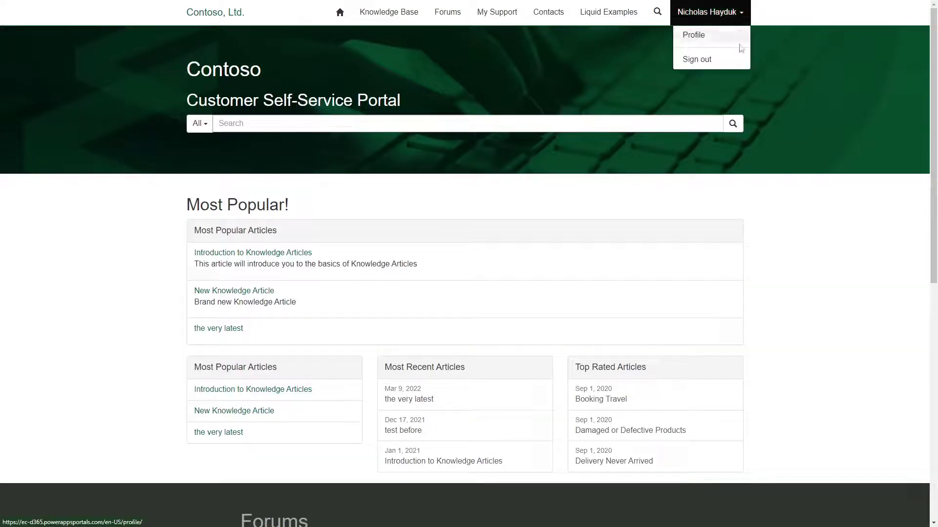
click(557, 58)
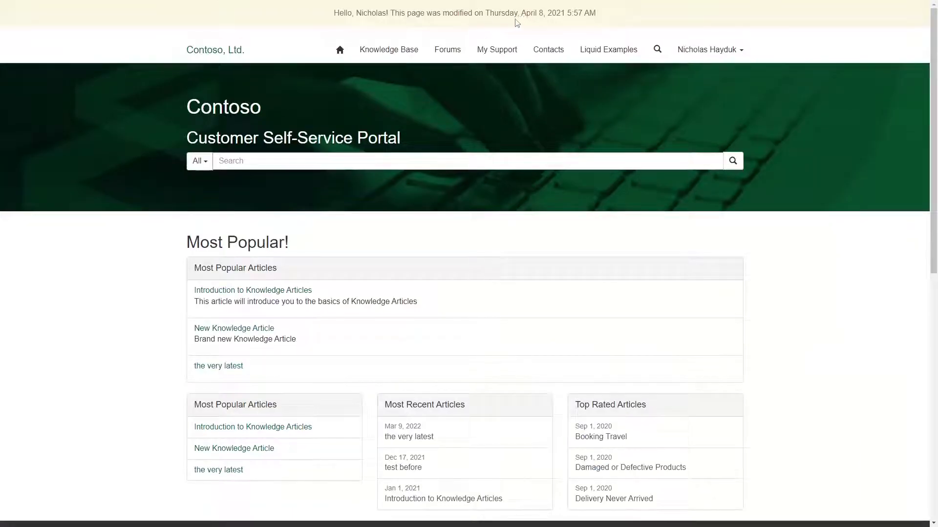
Visit the Knowledge Base page, then Liquid Examples, with the greeting banner still showing
click(382, 50)
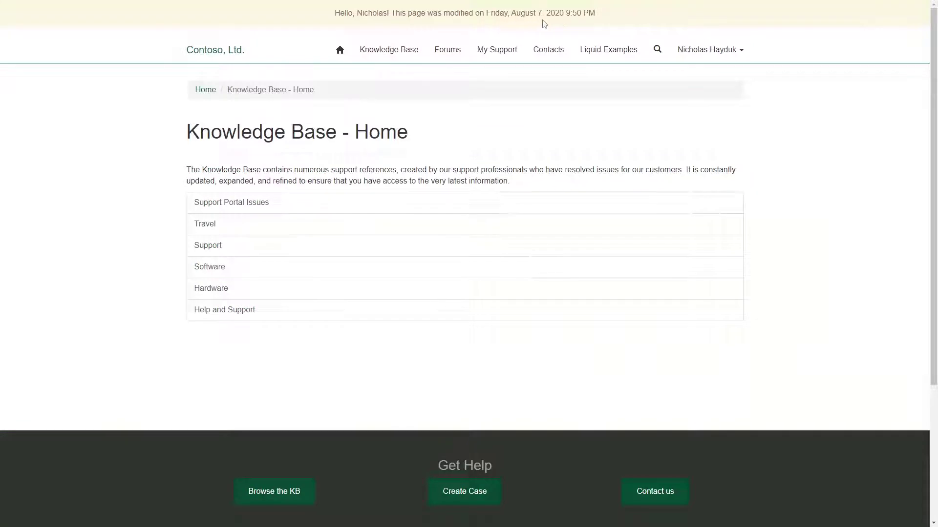
click(602, 51)
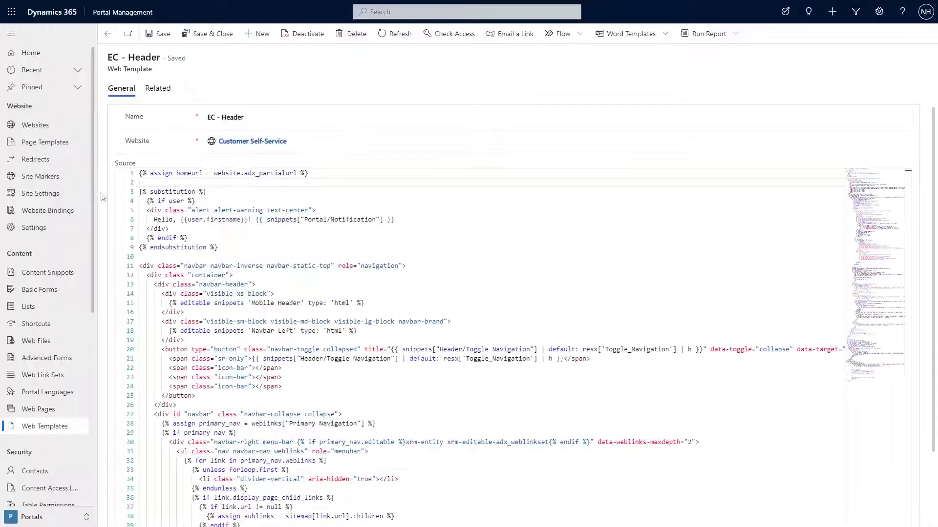
click(128, 192)
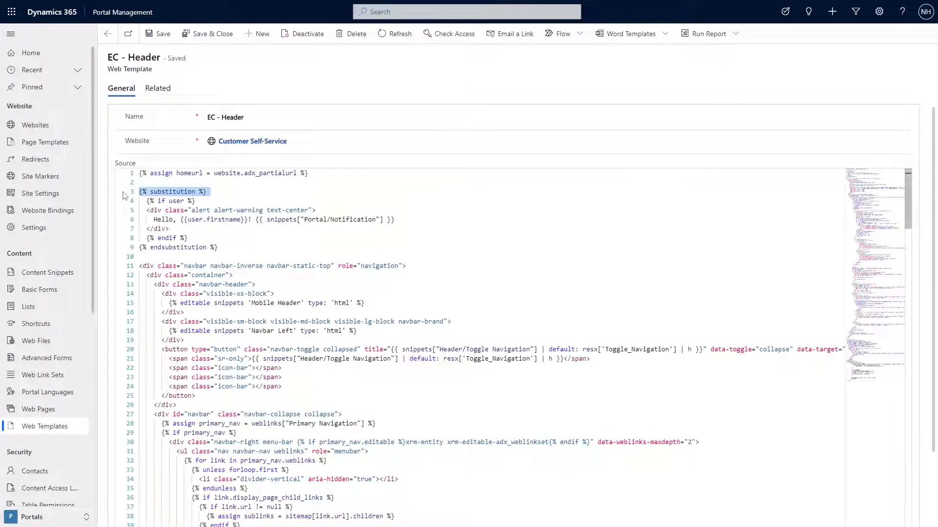
click(125, 250)
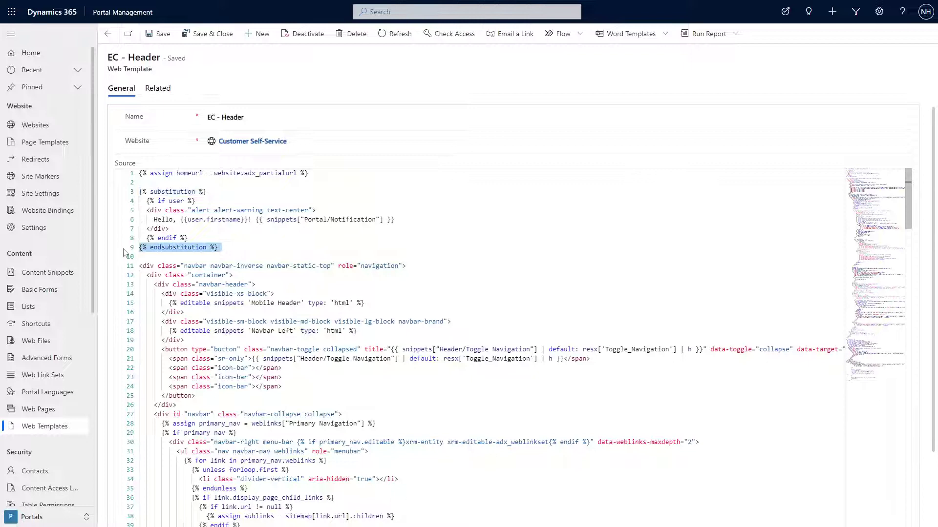
click(103, 238)
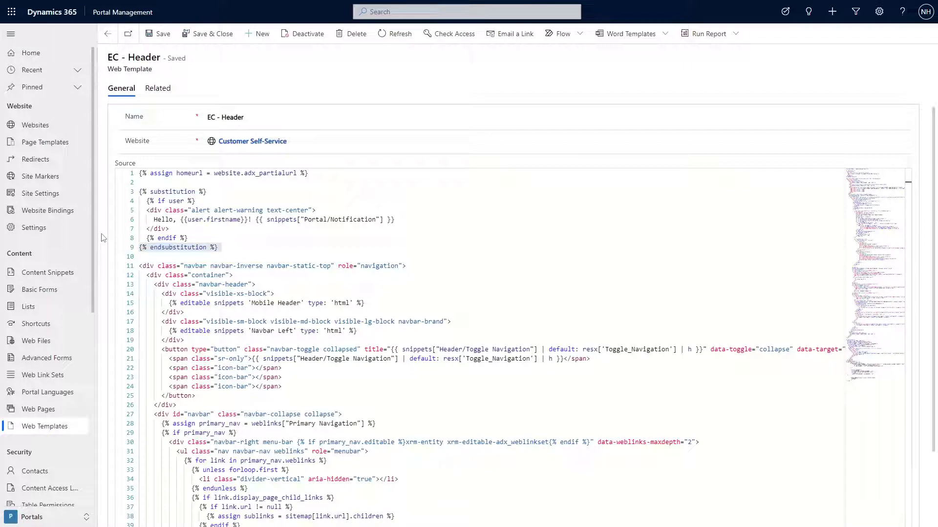
click(412, 219)
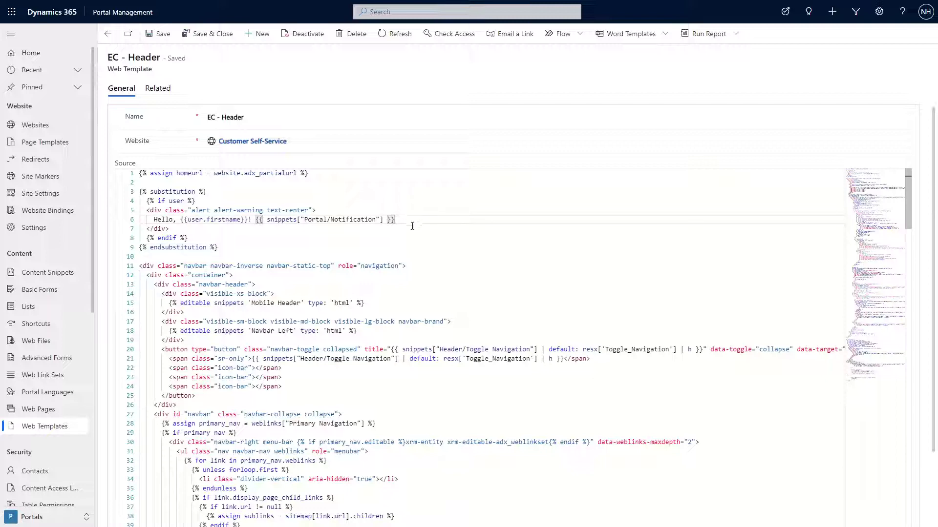